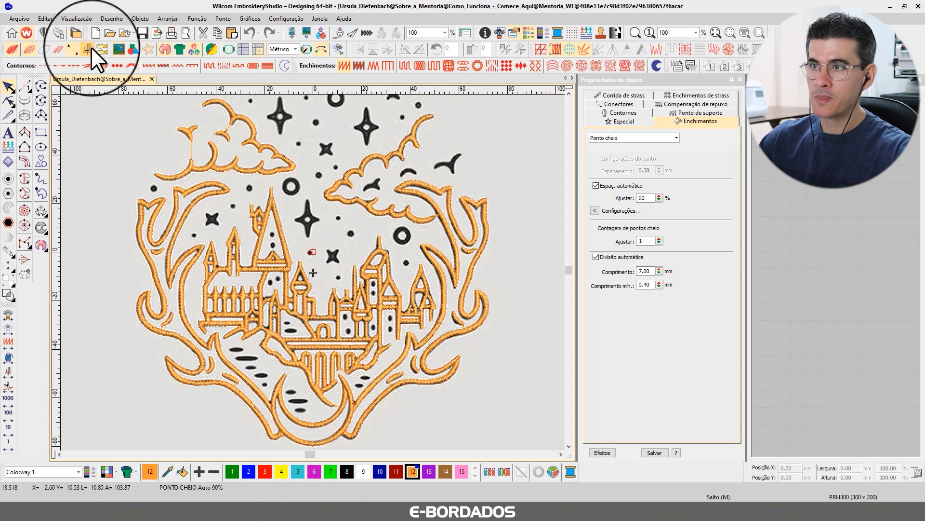
# - Hide the background reference image and check the common fill settings of all the embroidery objects
pyautogui.click(118, 50)
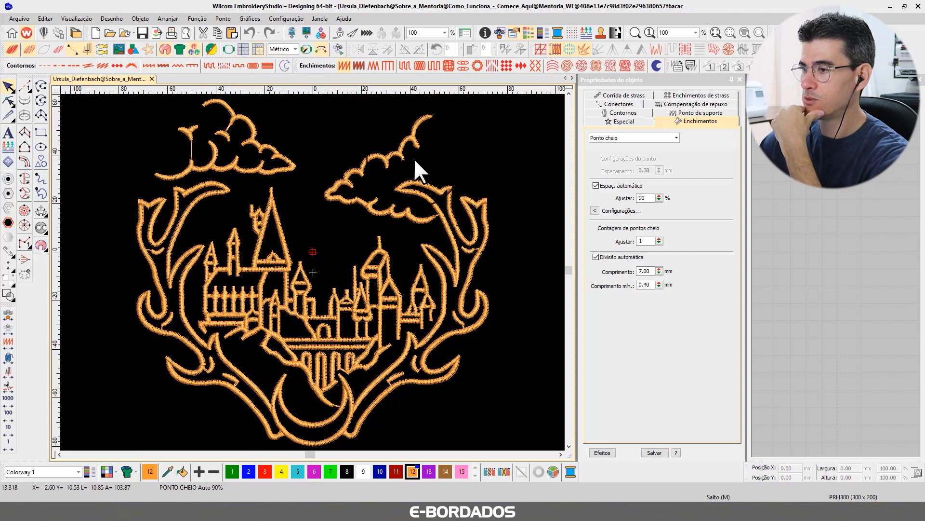
pyautogui.hotkey('ctrl', 'a')
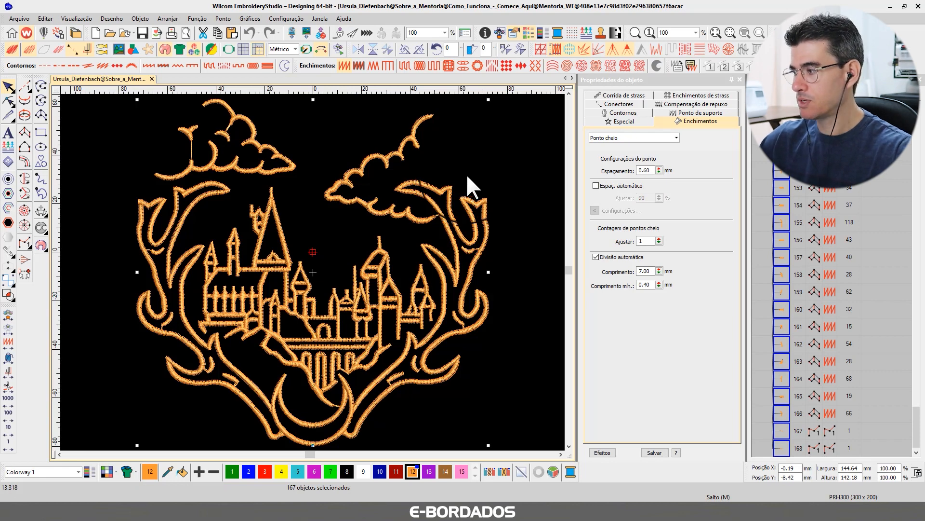
pyautogui.scroll(-1, 470, 166)
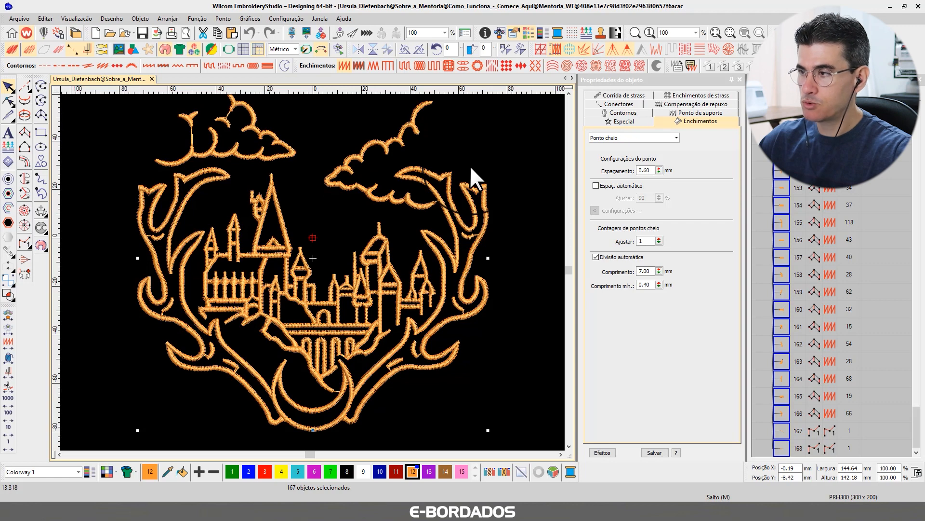
pyautogui.click(500, 155)
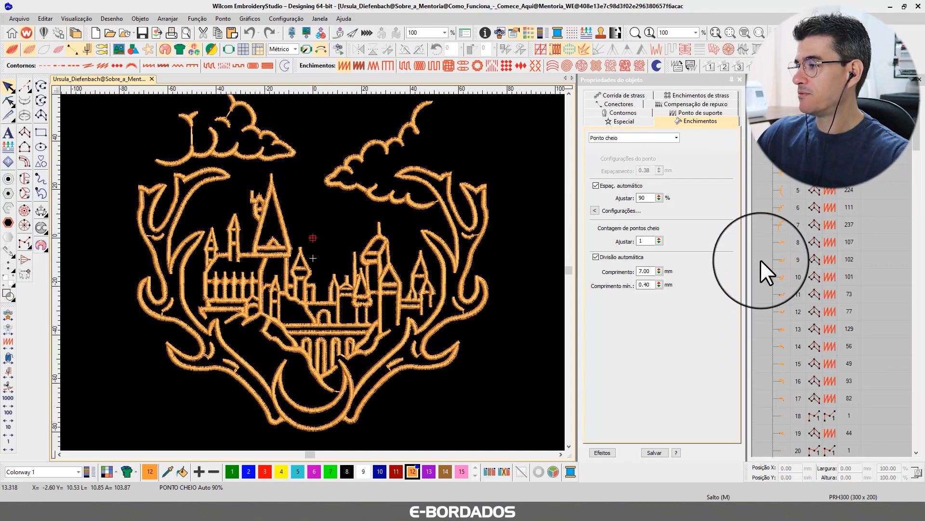
# - Examine individual objects from the start to the end of the sewing sequence, plus a right-hand cloud segment, for stitch type and spacing
pyautogui.click(791, 139)
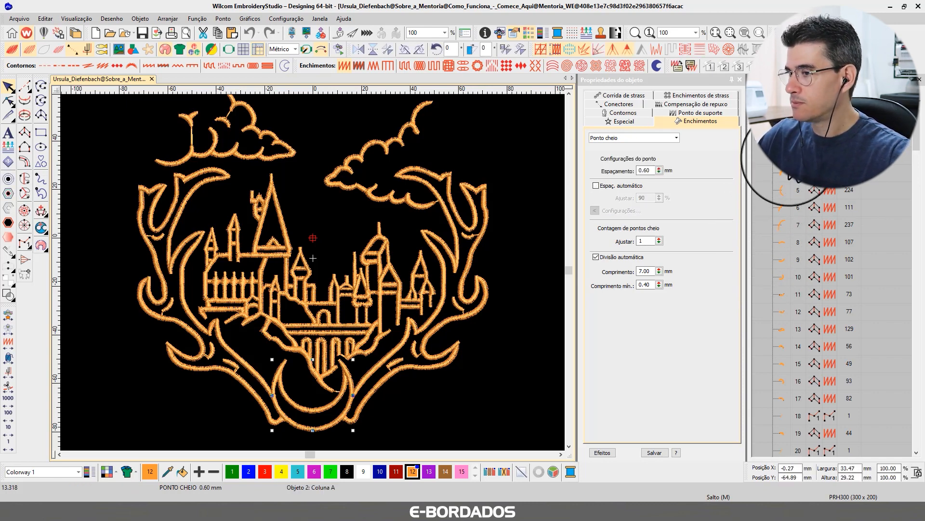
pyautogui.click(789, 156)
pyautogui.scroll(-4, 789, 258)
pyautogui.scroll(-20, 789, 259)
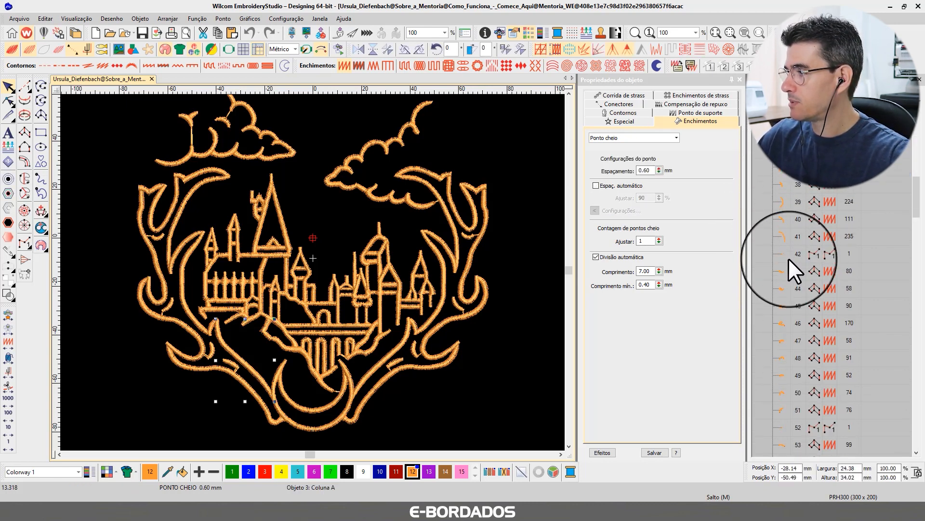
pyautogui.scroll(-13, 789, 256)
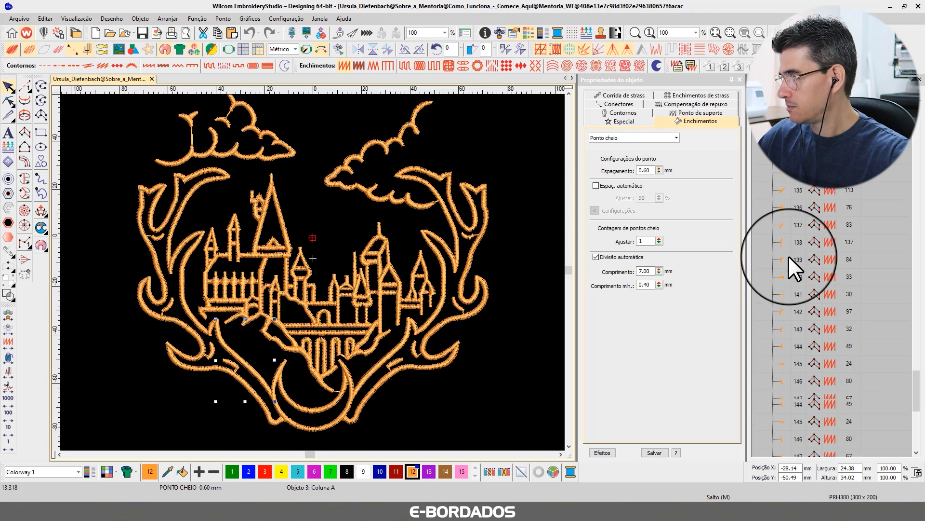
pyautogui.click(783, 440)
pyautogui.click(783, 423)
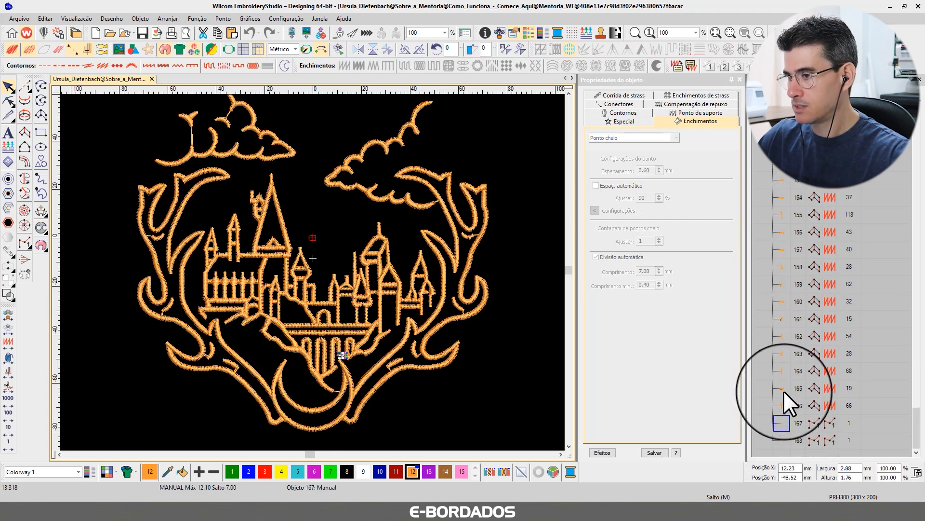
pyautogui.click(784, 390)
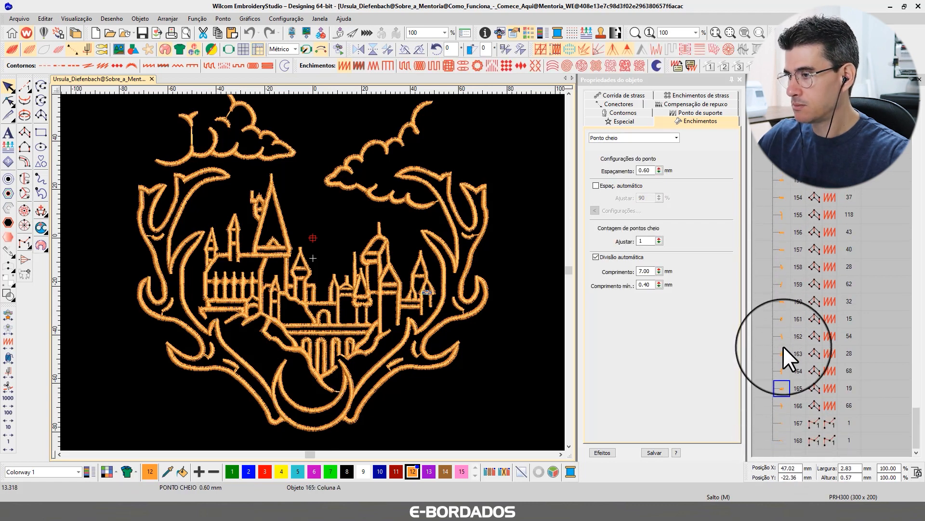
pyautogui.click(783, 266)
pyautogui.click(779, 233)
pyautogui.scroll(16, 783, 286)
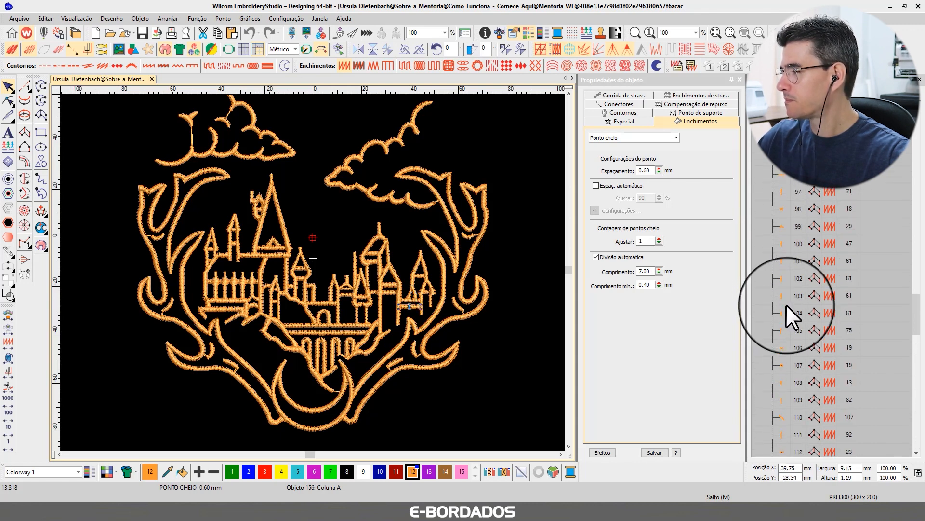
pyautogui.scroll(3, 787, 213)
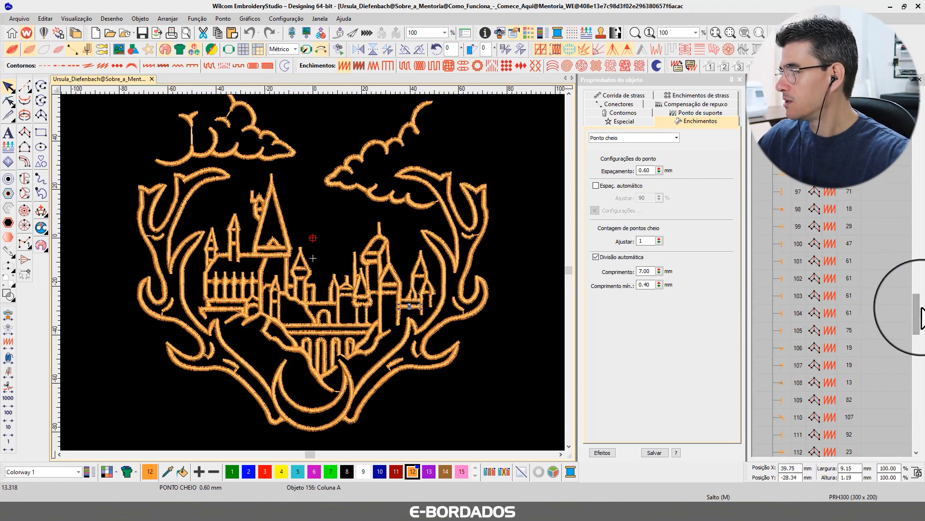
pyautogui.moveTo(916, 311); pyautogui.dragTo(916, 139)
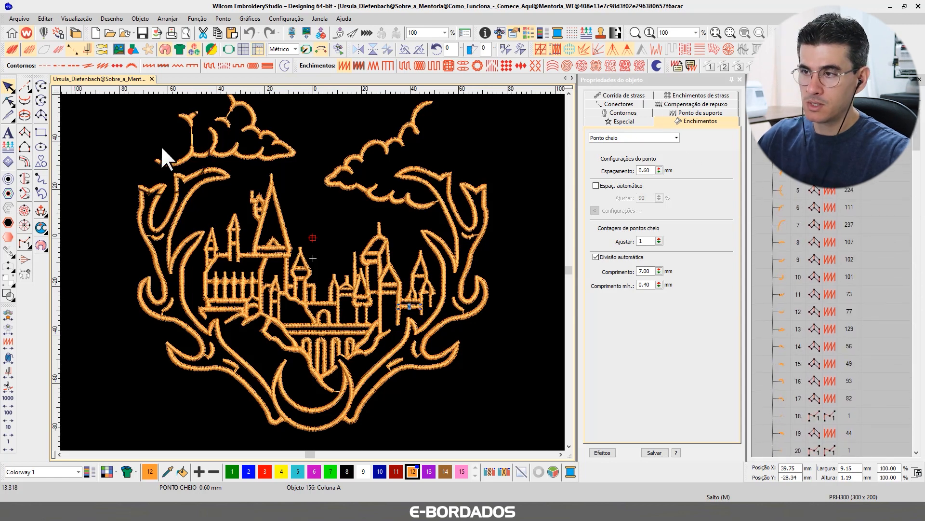
pyautogui.click(153, 121)
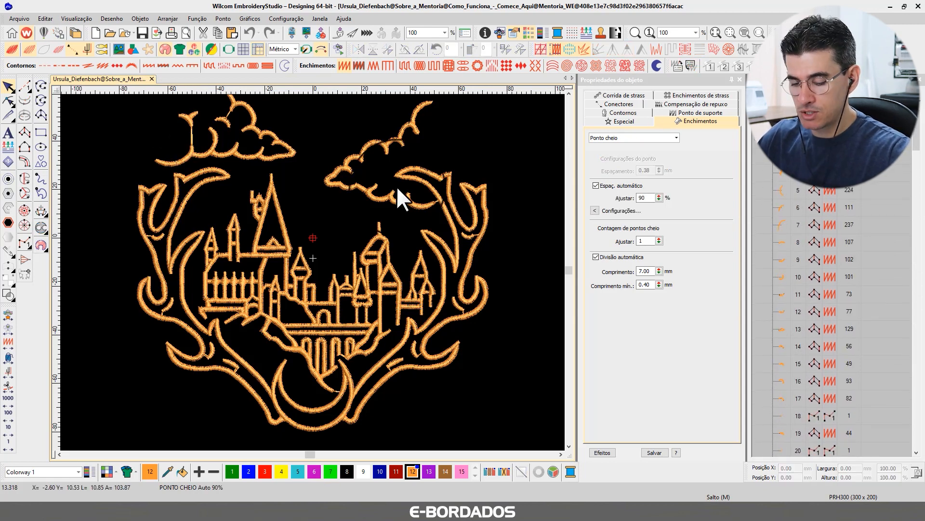
pyautogui.click(371, 194)
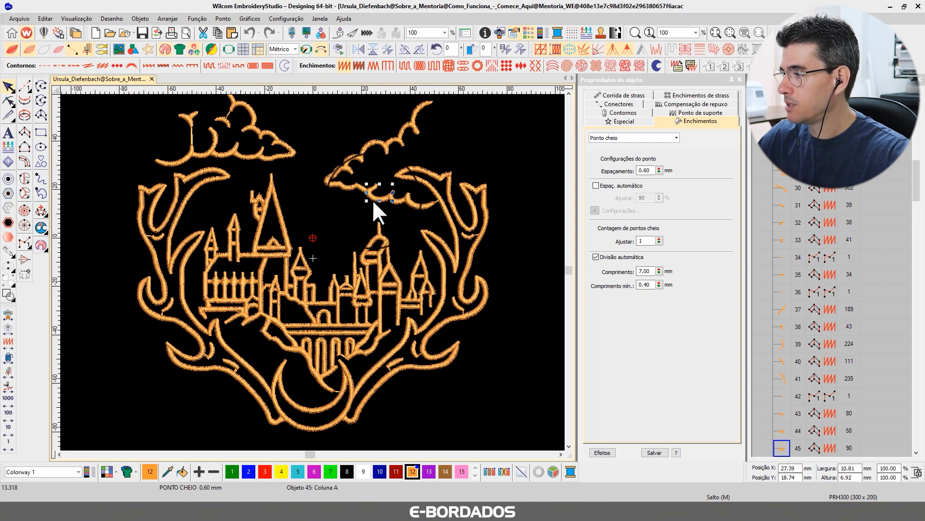
pyautogui.click(502, 189)
# - Simulate the stitch-out of the whole design at varying playback speeds to examine the sewing order and travel paths
pyautogui.hotkey('shift', 'r')
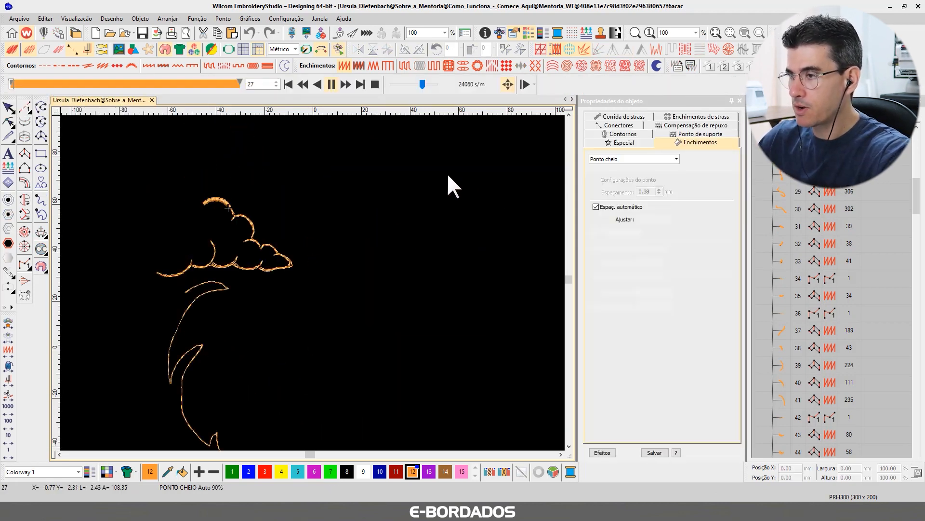
pyautogui.moveTo(422, 84); pyautogui.dragTo(413, 83)
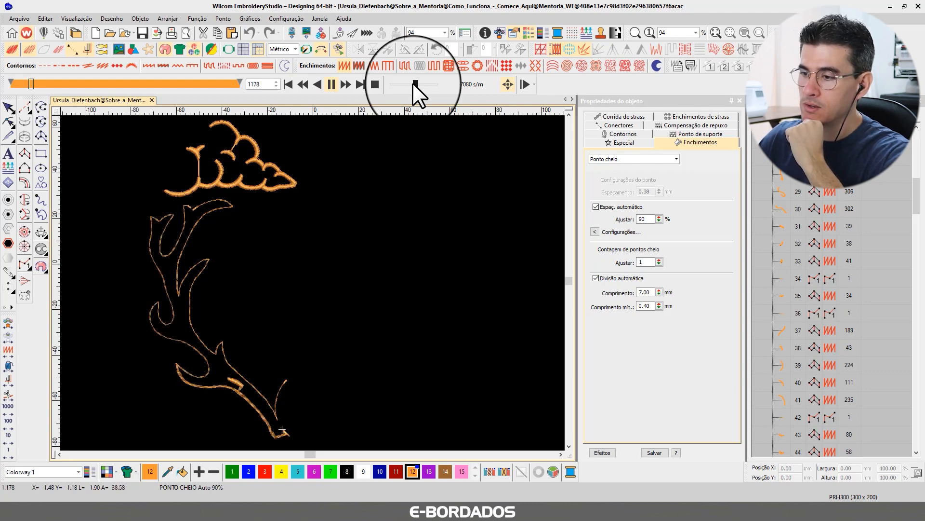
pyautogui.moveTo(414, 90); pyautogui.dragTo(407, 84)
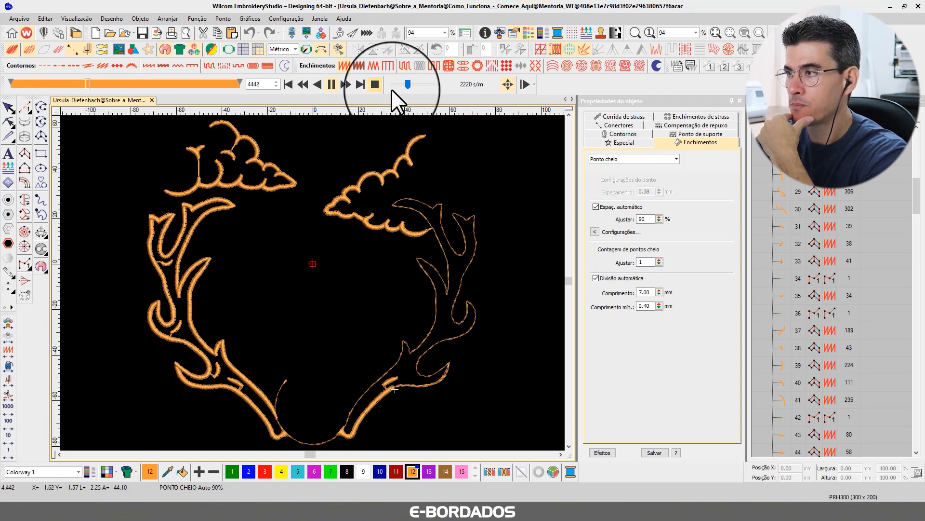
pyautogui.moveTo(408, 82); pyautogui.dragTo(413, 81)
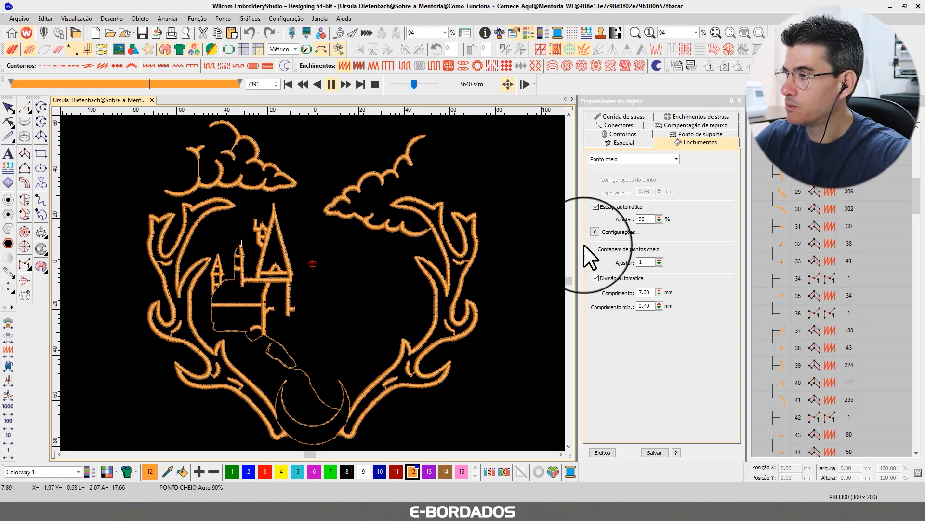
pyautogui.moveTo(415, 84); pyautogui.dragTo(424, 84)
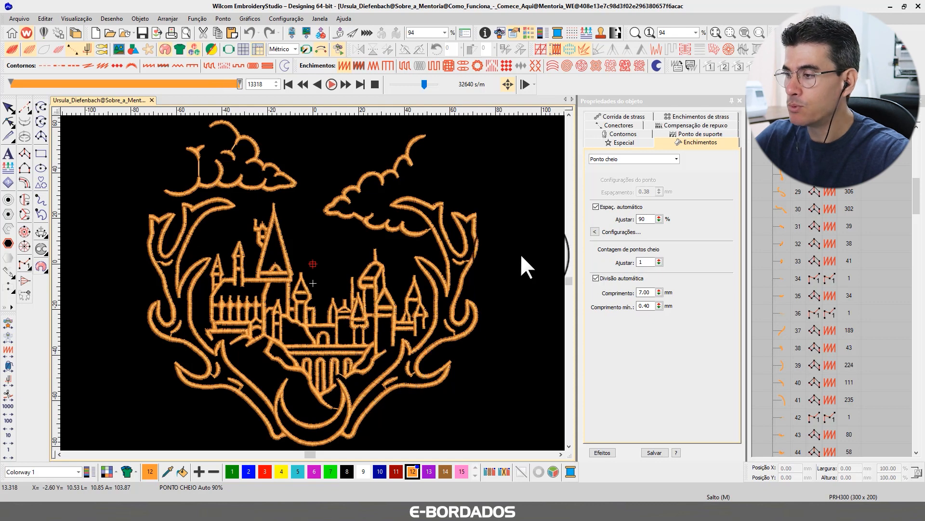
pyautogui.click(8, 108)
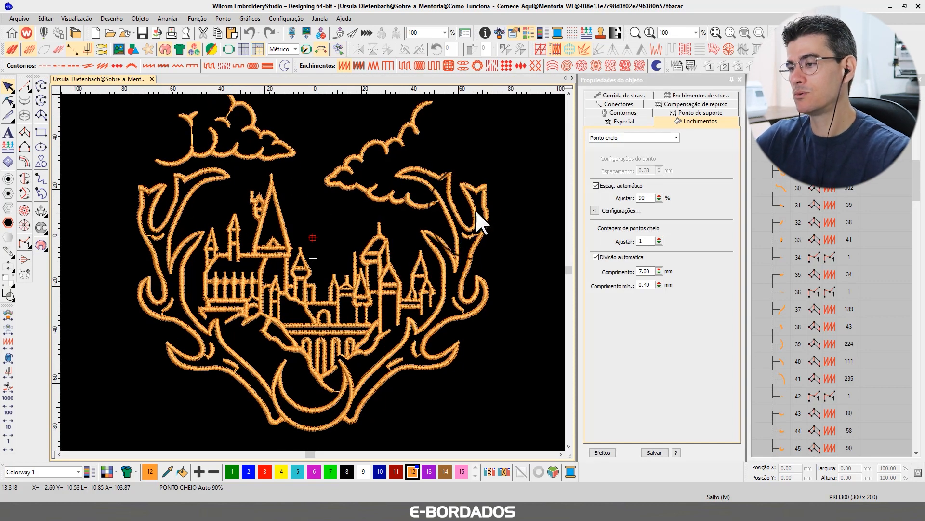
# - Select all objects, review their satin spacing and underlay settings, and turn off the first underlay (Primeiro ponto de suporte)
pyautogui.press('0')
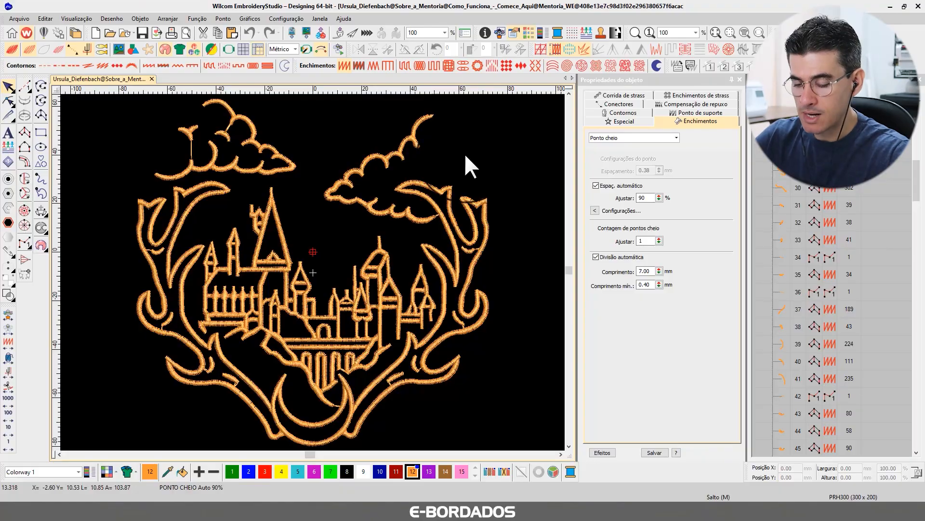
pyautogui.hotkey('ctrl', 'a')
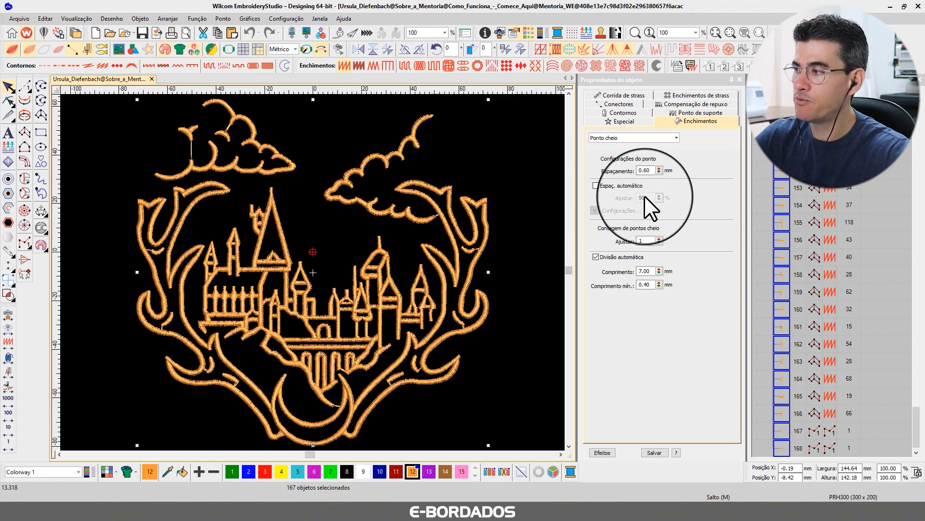
pyautogui.moveTo(645, 171); pyautogui.dragTo(654, 174)
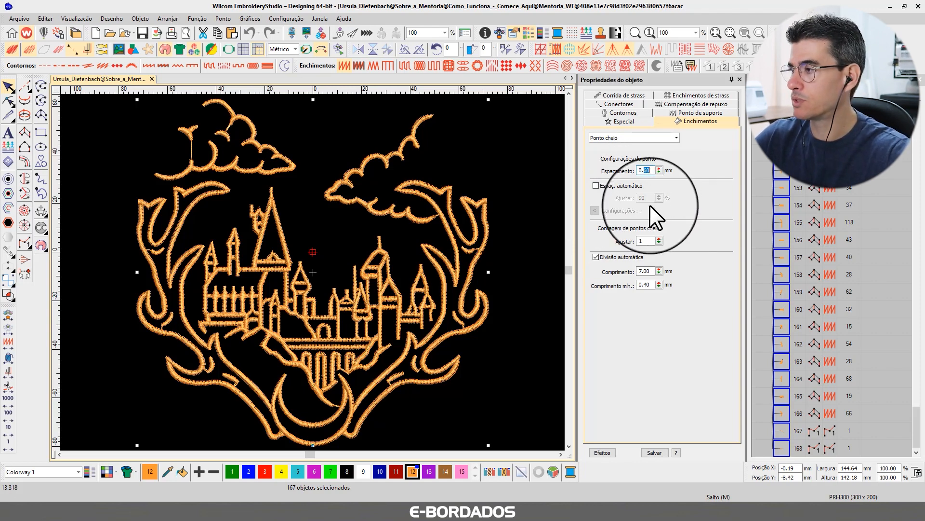
pyautogui.click(688, 114)
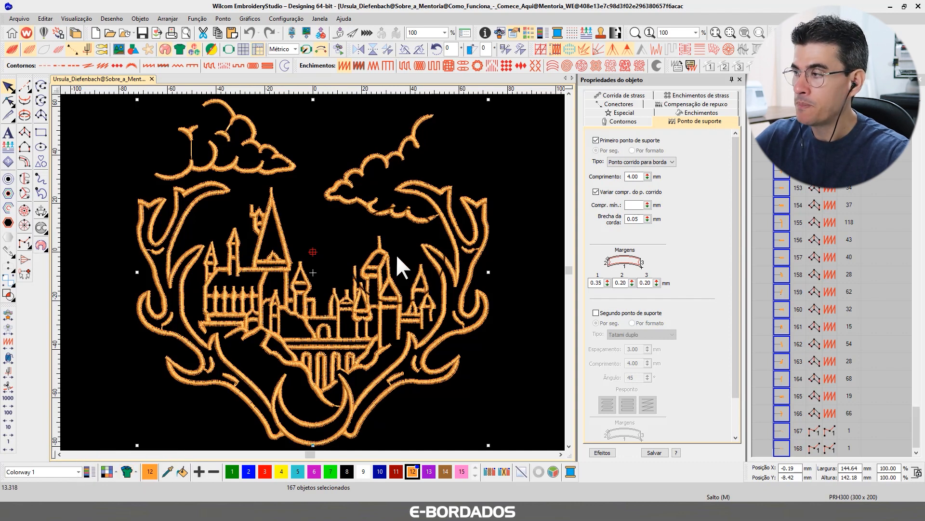
pyautogui.click(596, 141)
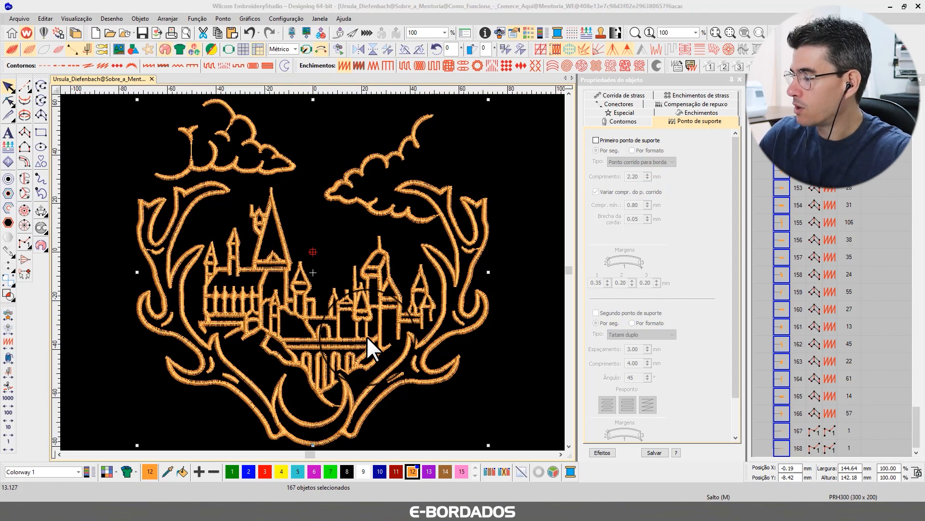
# - Switch to the Windows Calculator and multiply 3500 by 10
pyautogui.press('super+r')
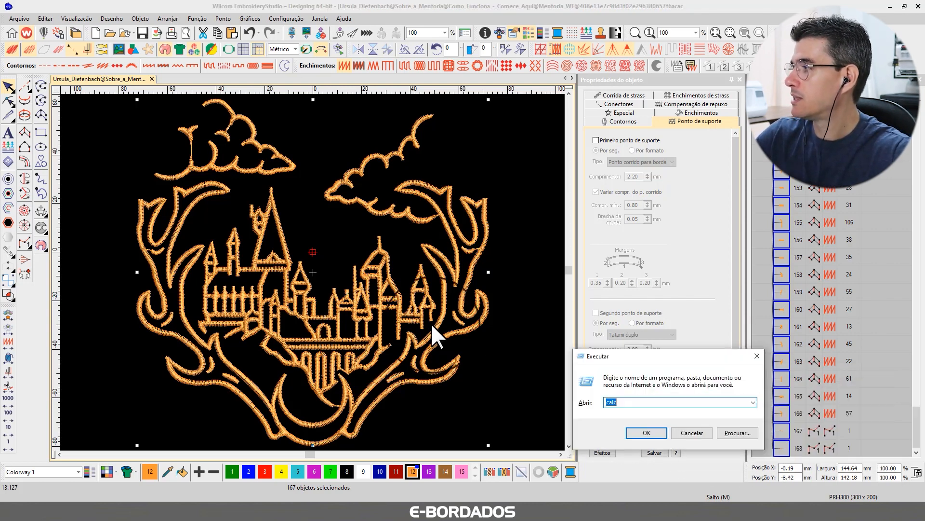
pyautogui.moveTo(651, 351); pyautogui.dragTo(189, 261)
pyautogui.press('Escape')
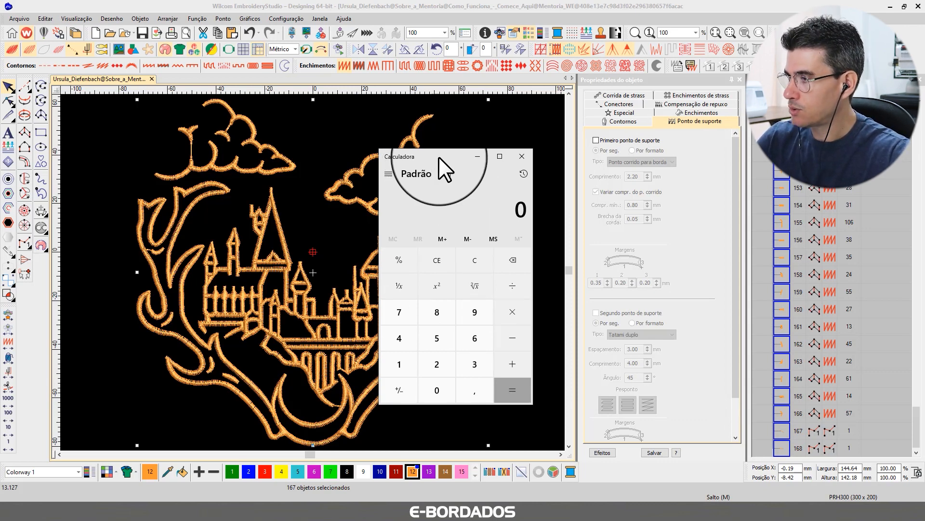
pyautogui.write('3500*')
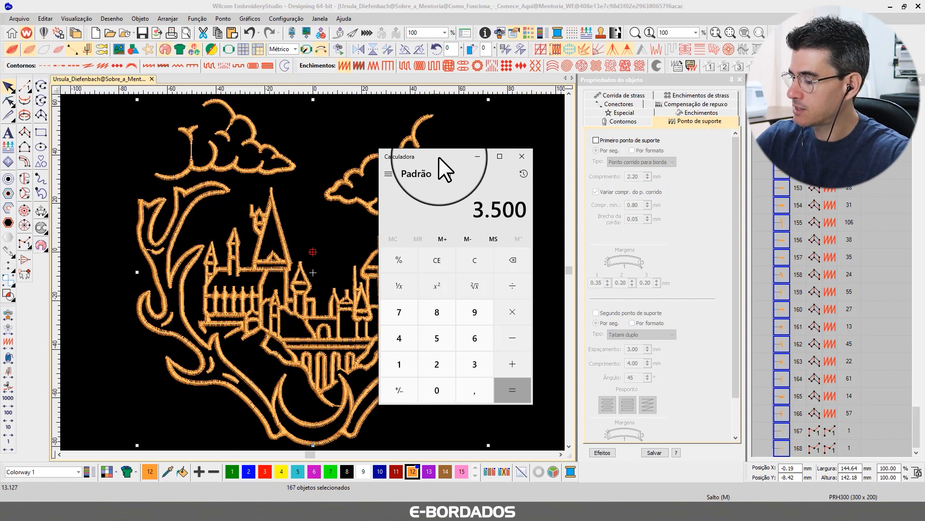
pyautogui.write('10')
pyautogui.press('Return')
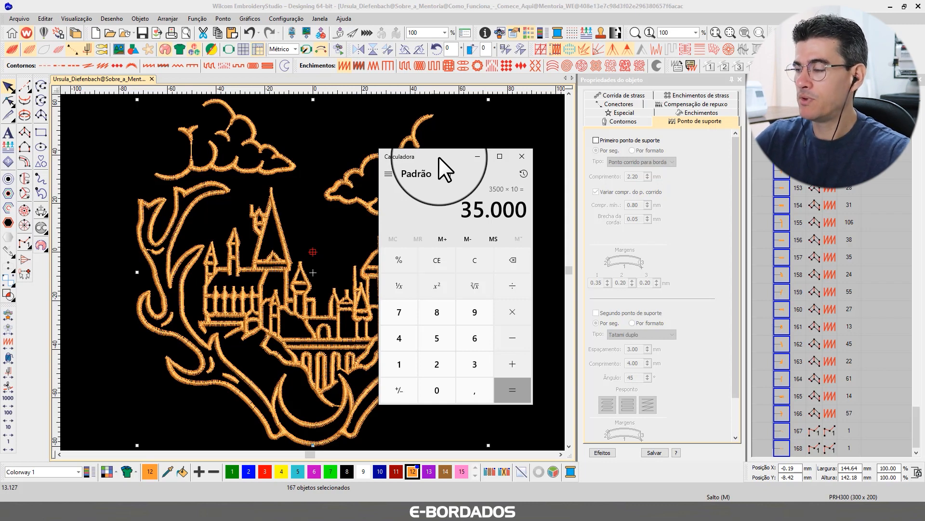
# - Divide the calculated product by 60 twice in succession
pyautogui.press('/')
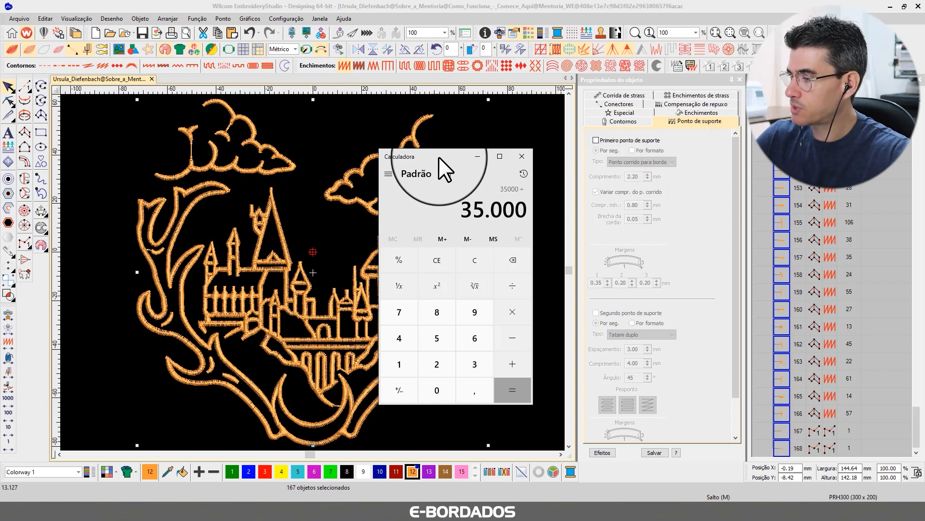
pyautogui.write('60')
pyautogui.press('Return')
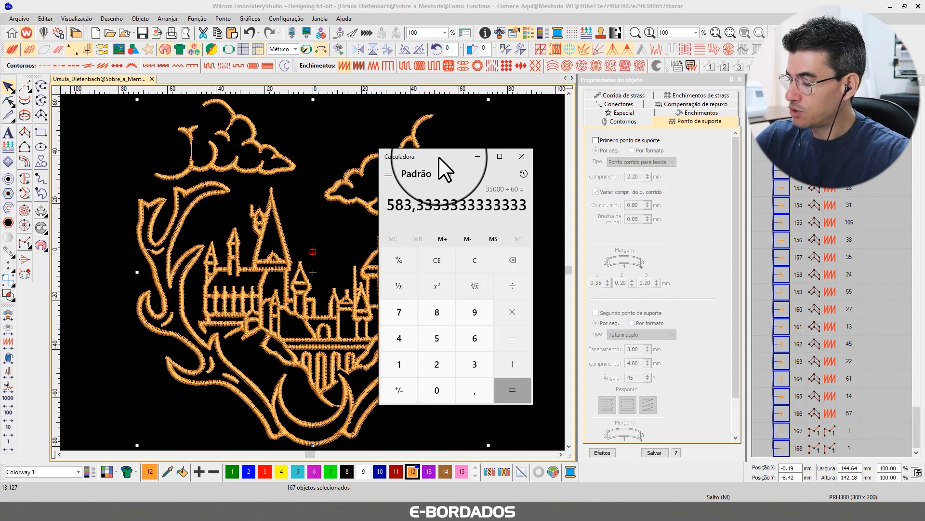
pyautogui.press('/')
pyautogui.write('60')
pyautogui.press('Return')
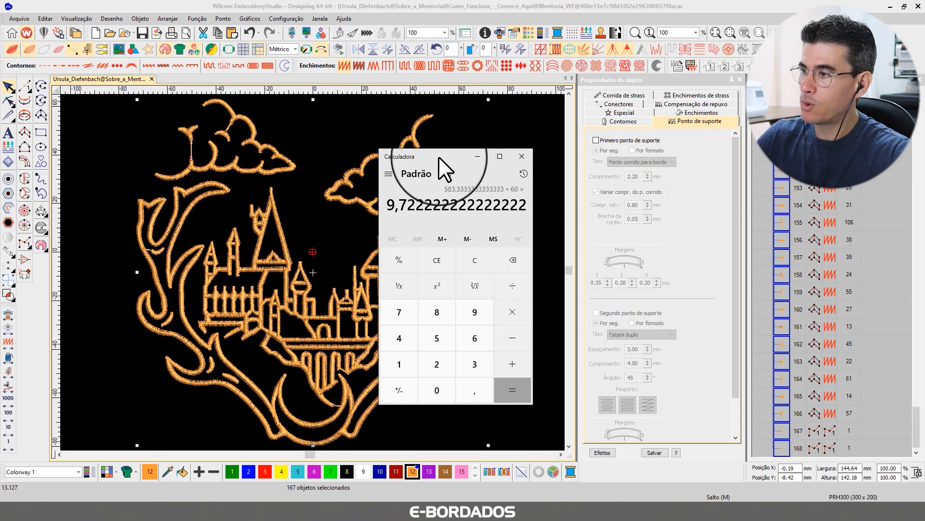